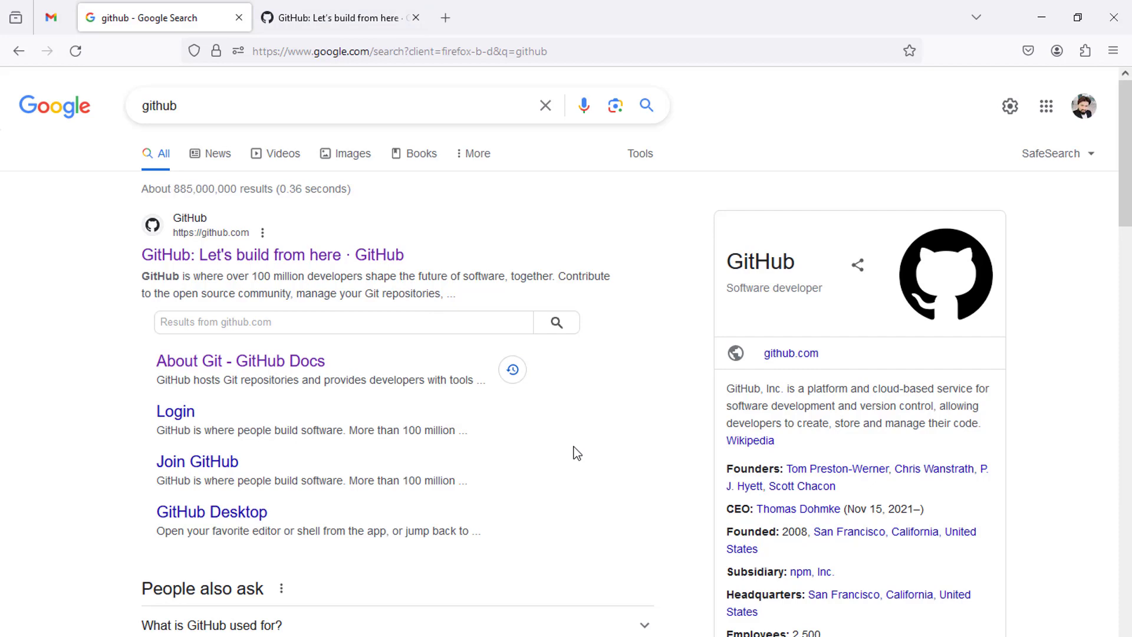
- Search Google for "git download"
left_click(348, 21)
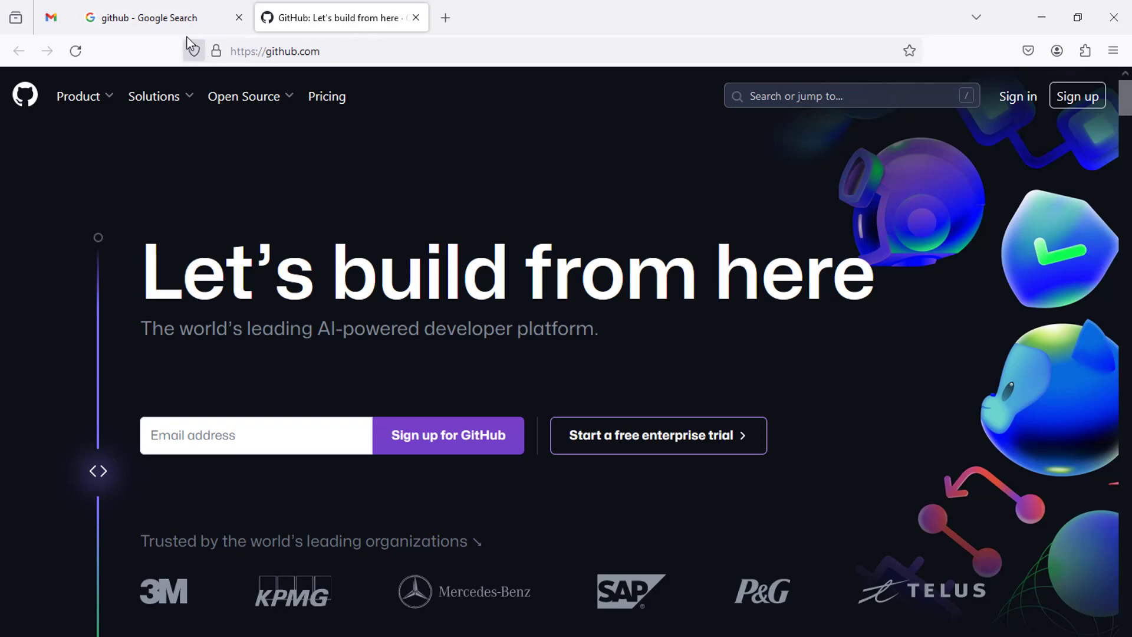
left_click(170, 13)
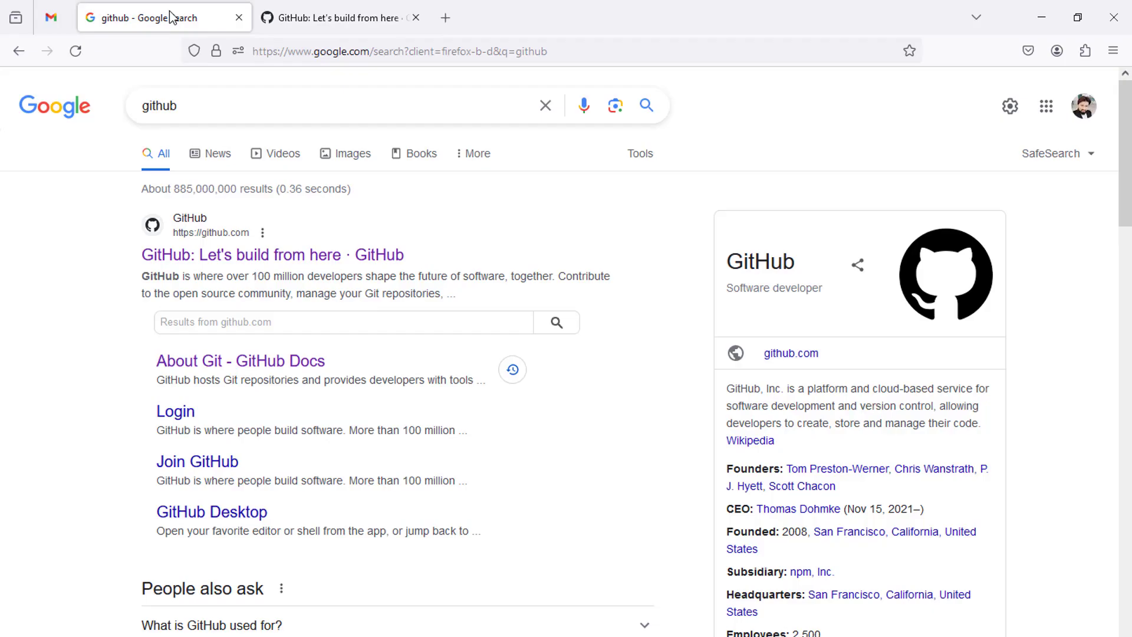
left_click(208, 108)
key("BackSpace")
key("BackSpace")
key("BackSpace")
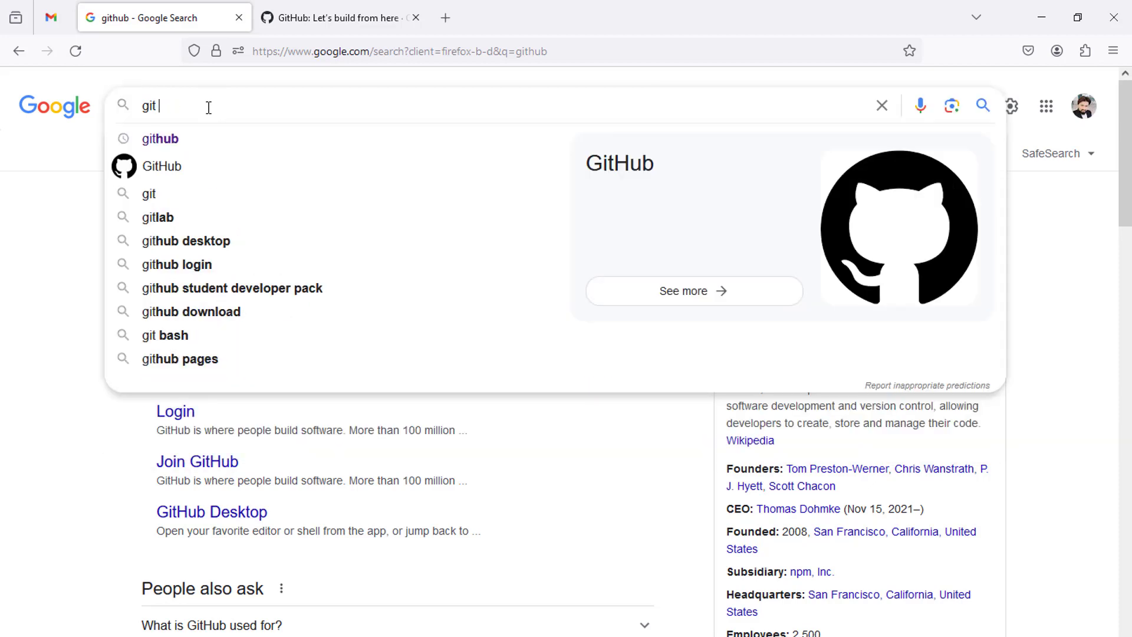
key("Down")
key("Return")
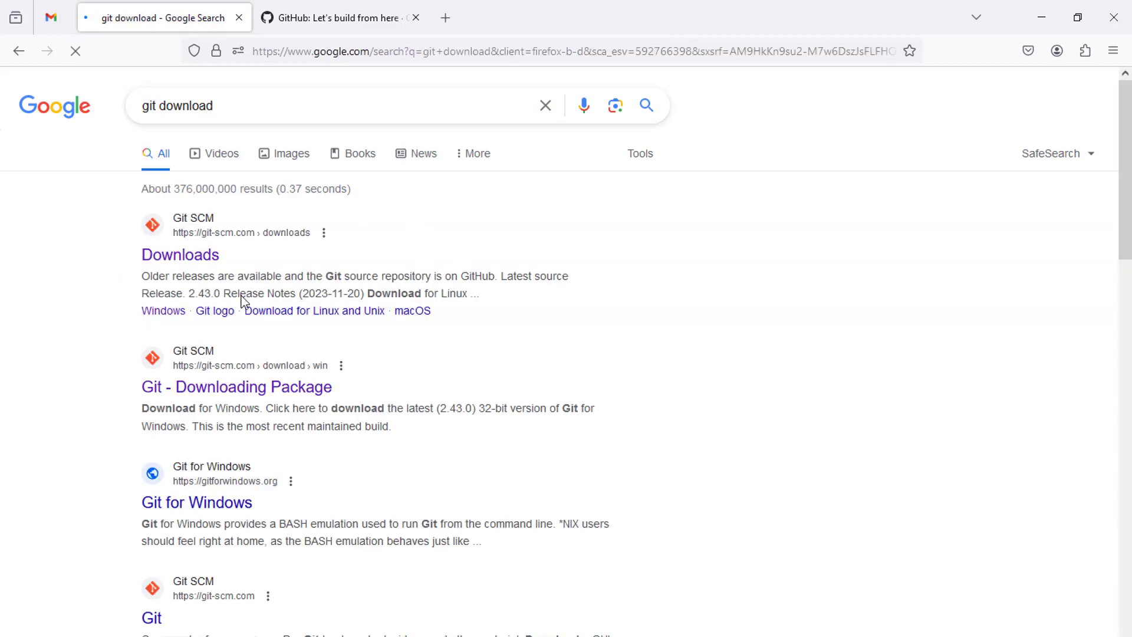
- Open the Git SCM Downloads search result in a new tab and switch to that page
right_click(201, 249)
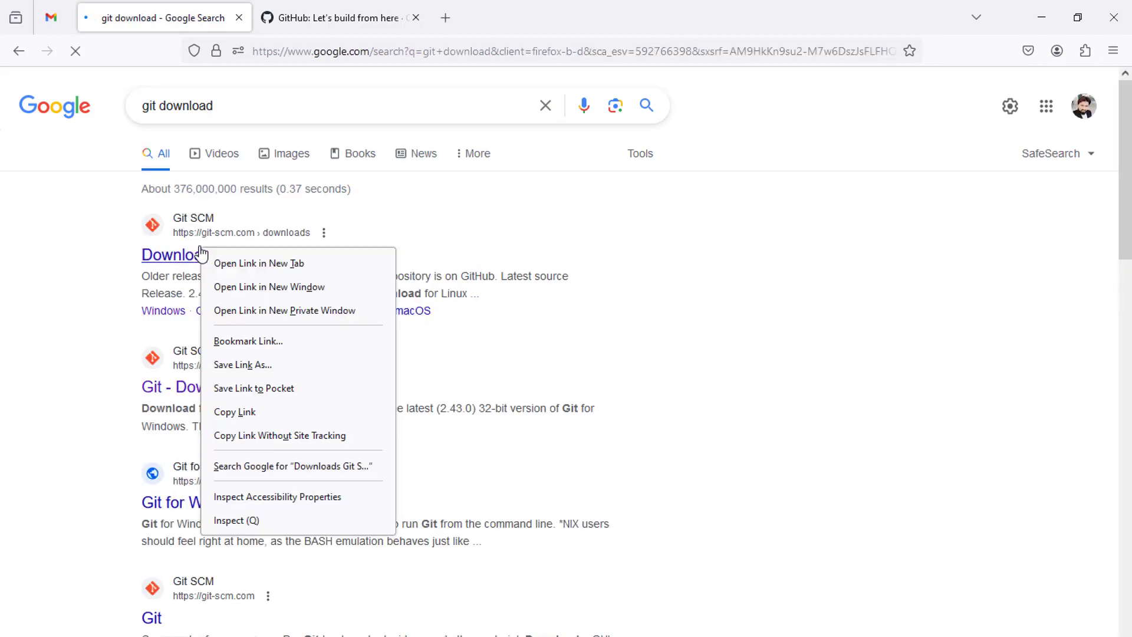
left_click(218, 264)
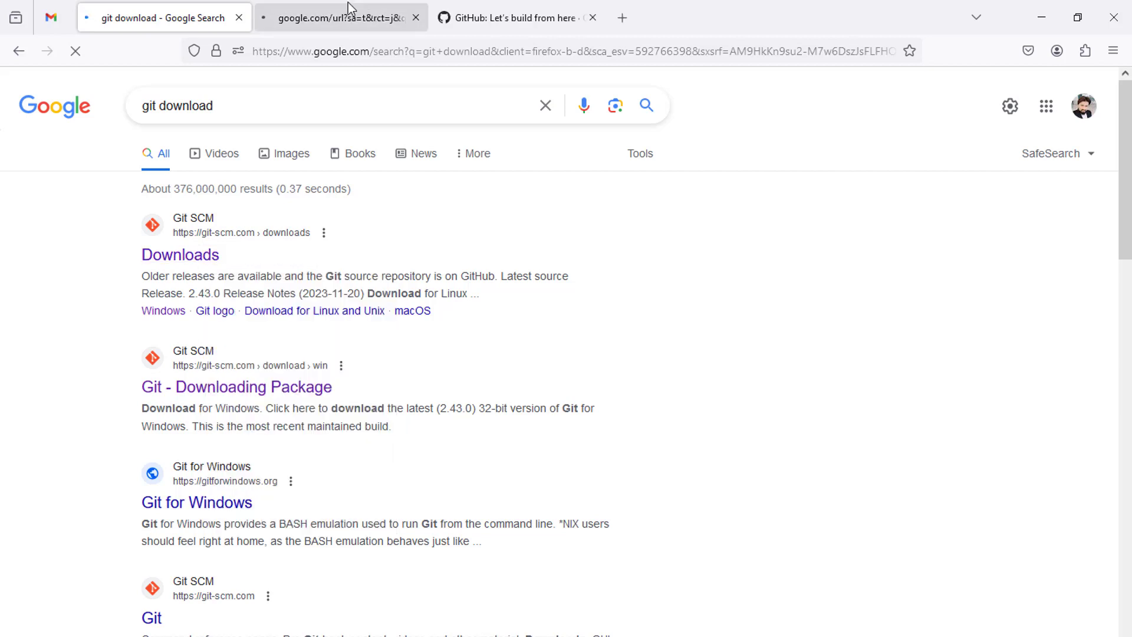
left_click(348, 12)
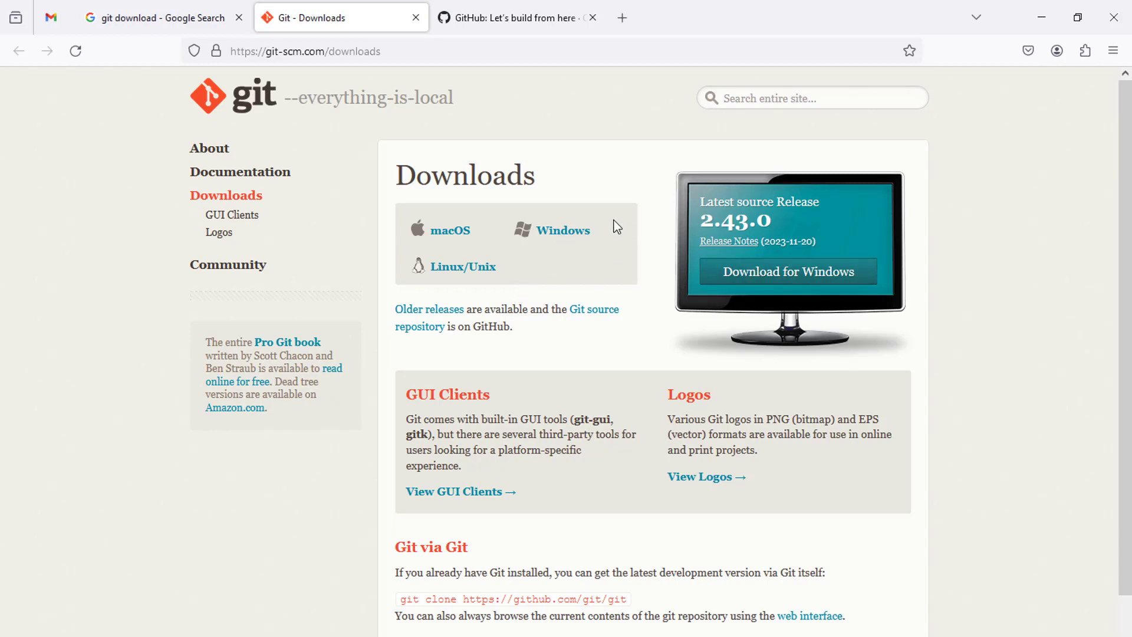
- Download the standalone 64-bit Git for Windows Setup and run the installer Git-2.43.0-64-bit.exe
left_click(777, 272)
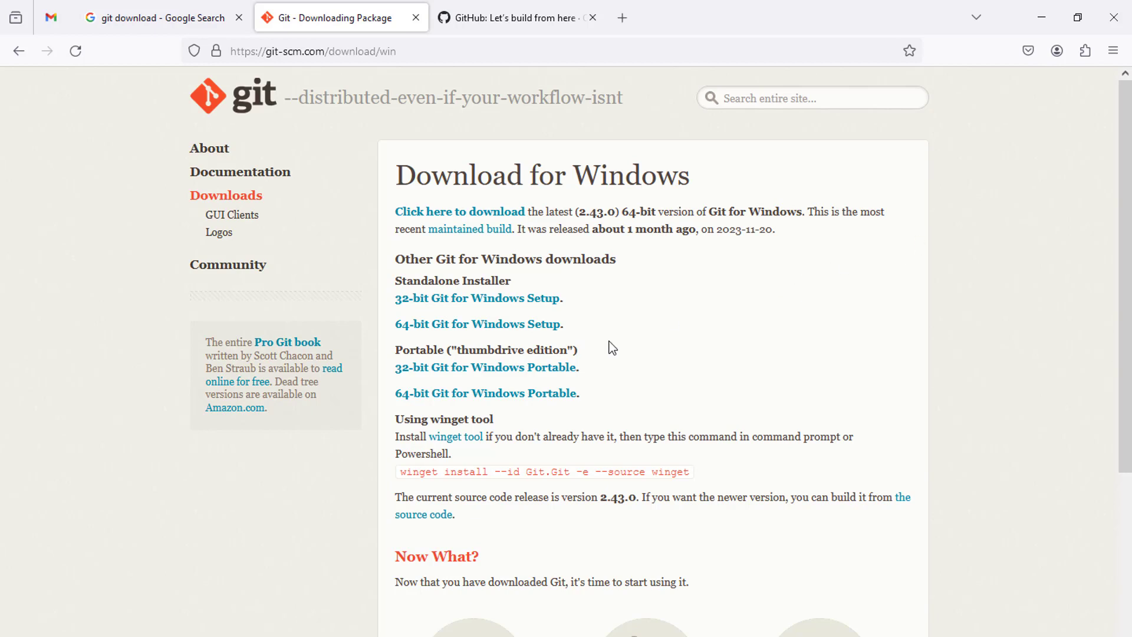
left_click(463, 328)
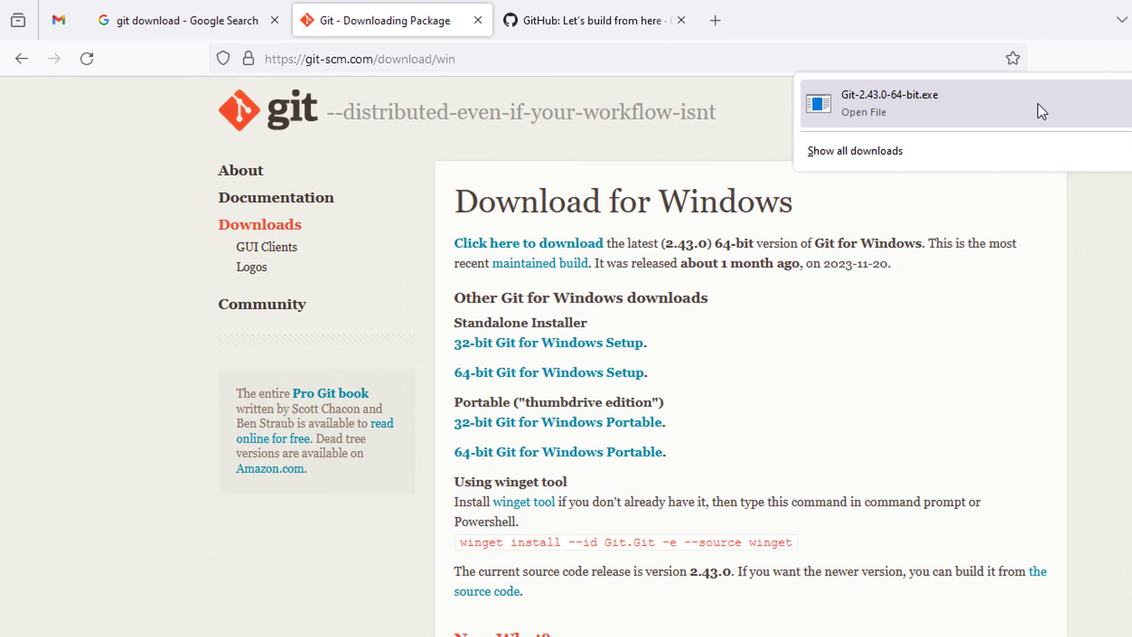
left_click(1041, 111)
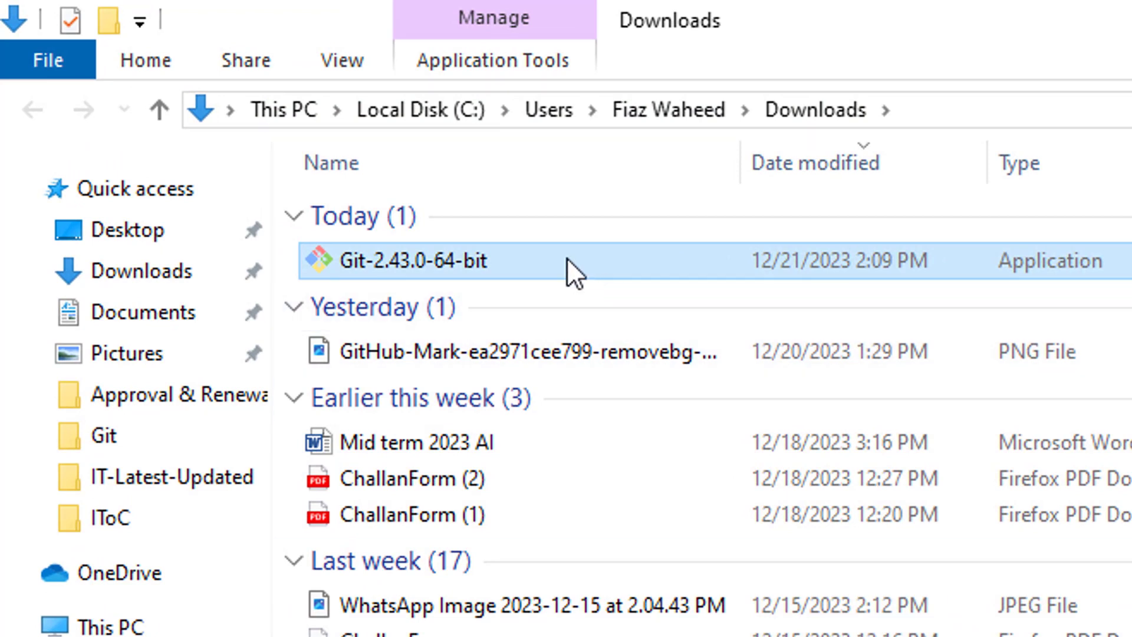
left_click(1125, 16)
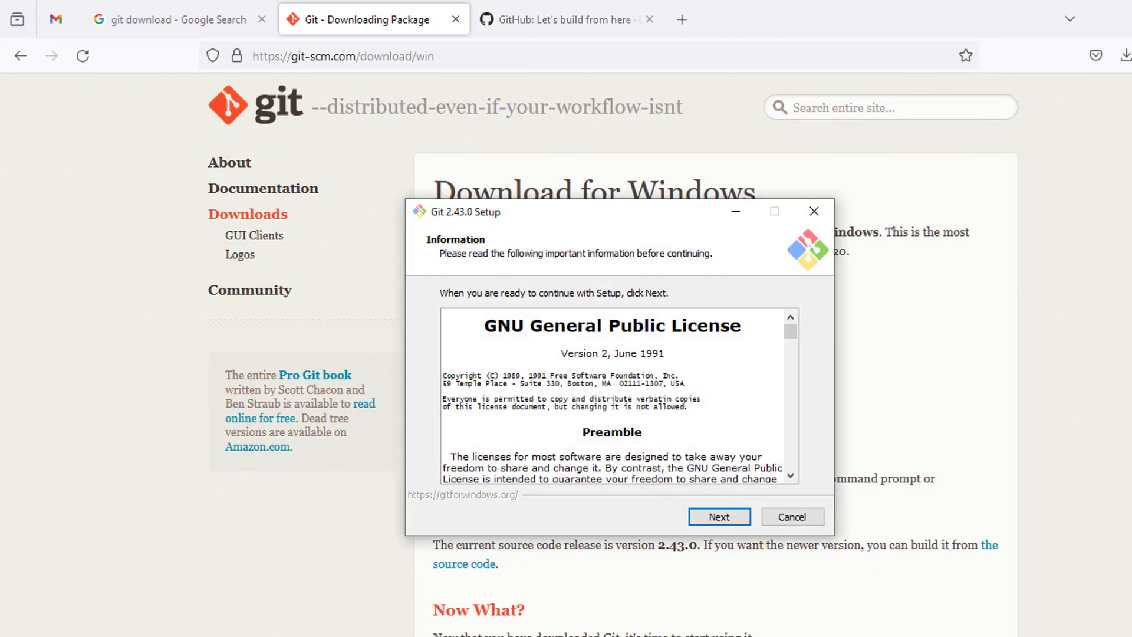
- Accept the license and set Git to install into the existing folder C:\Program Files\Git
left_click(736, 517)
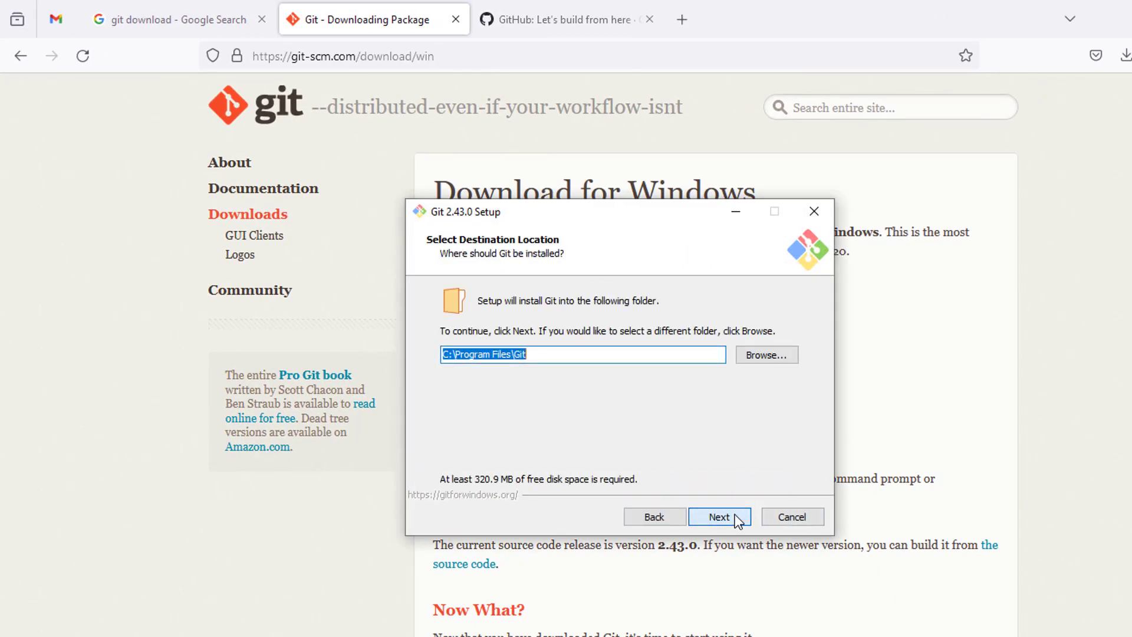
left_click(736, 518)
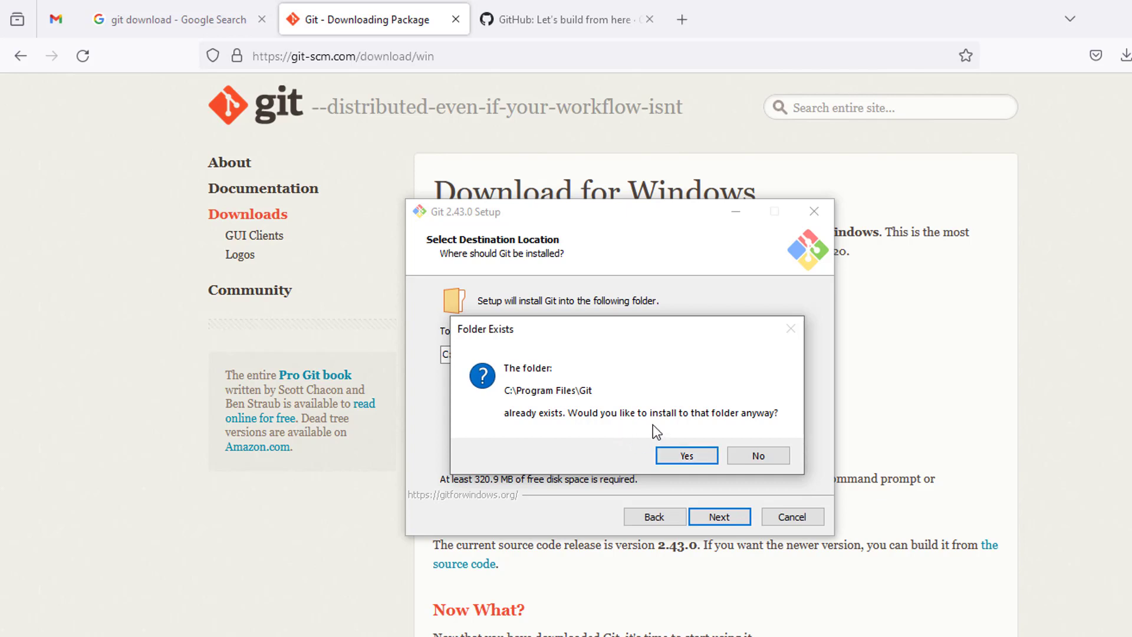
key("Return")
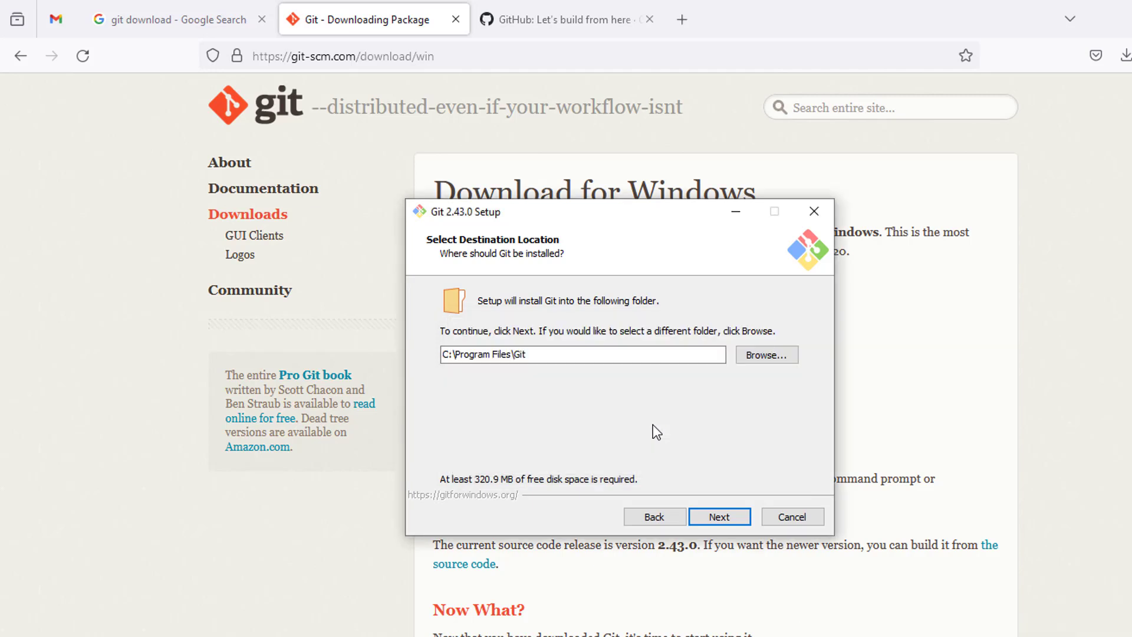
left_click(718, 517)
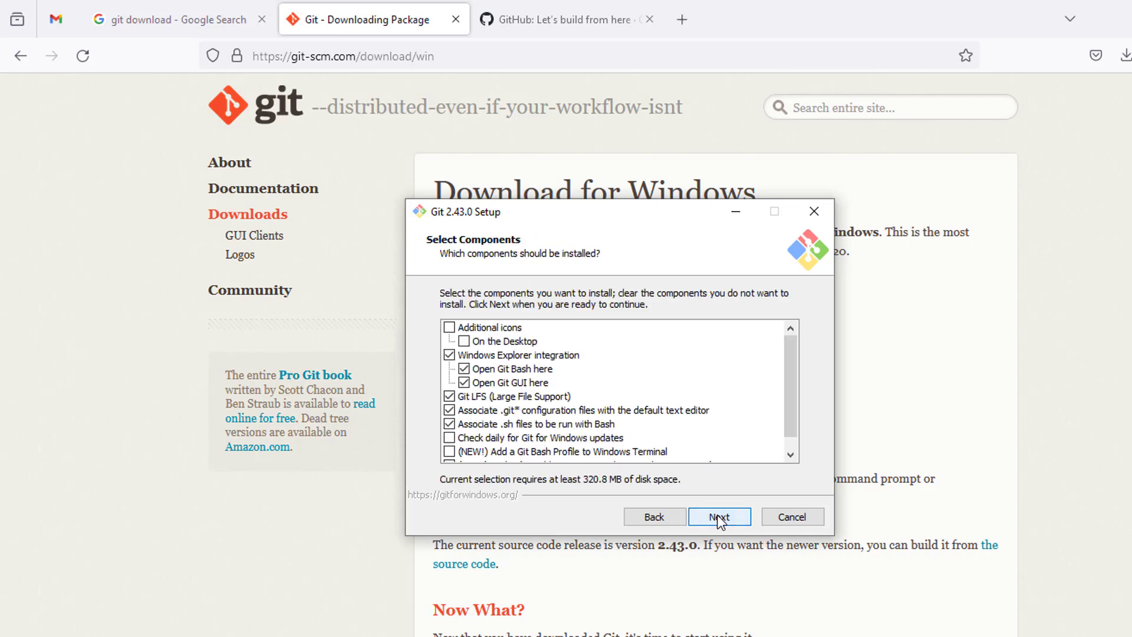
- Accept the default components, the Git Start Menu folder and Vim as Git's default editor, continuing to the SSH executable choice
left_click(718, 518)
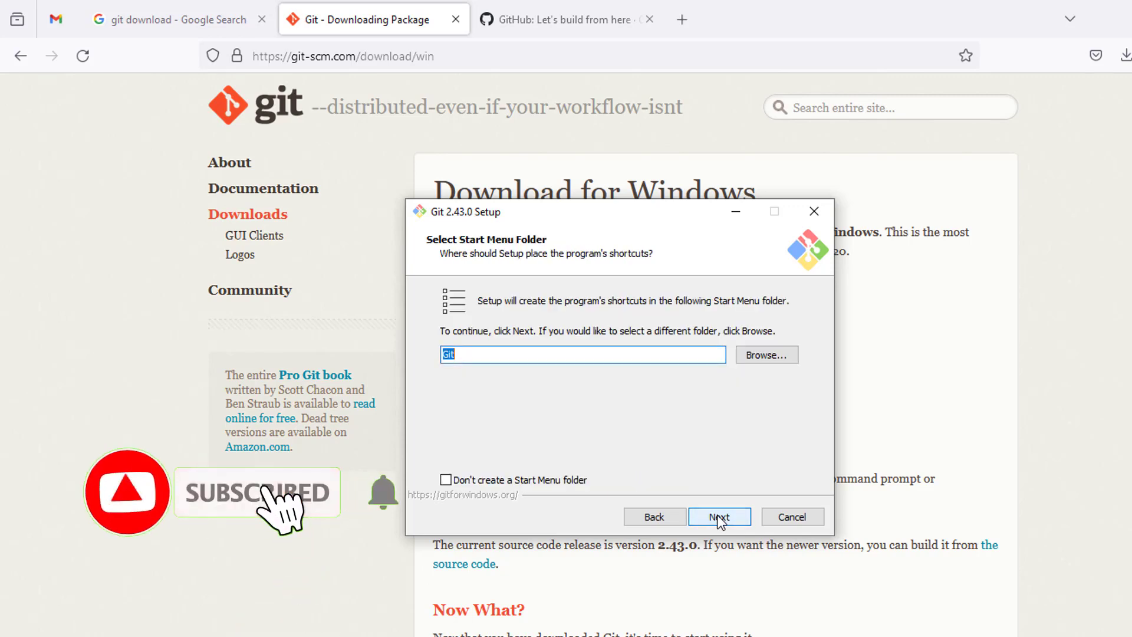
left_click(719, 517)
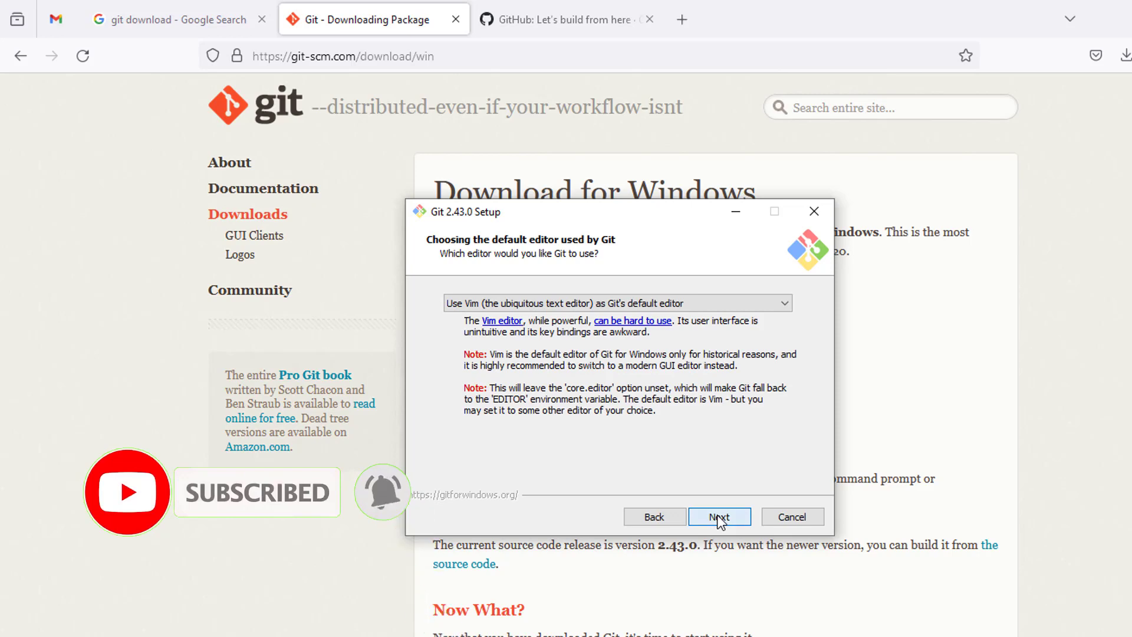
left_click(718, 516)
left_click(718, 516)
left_click(717, 517)
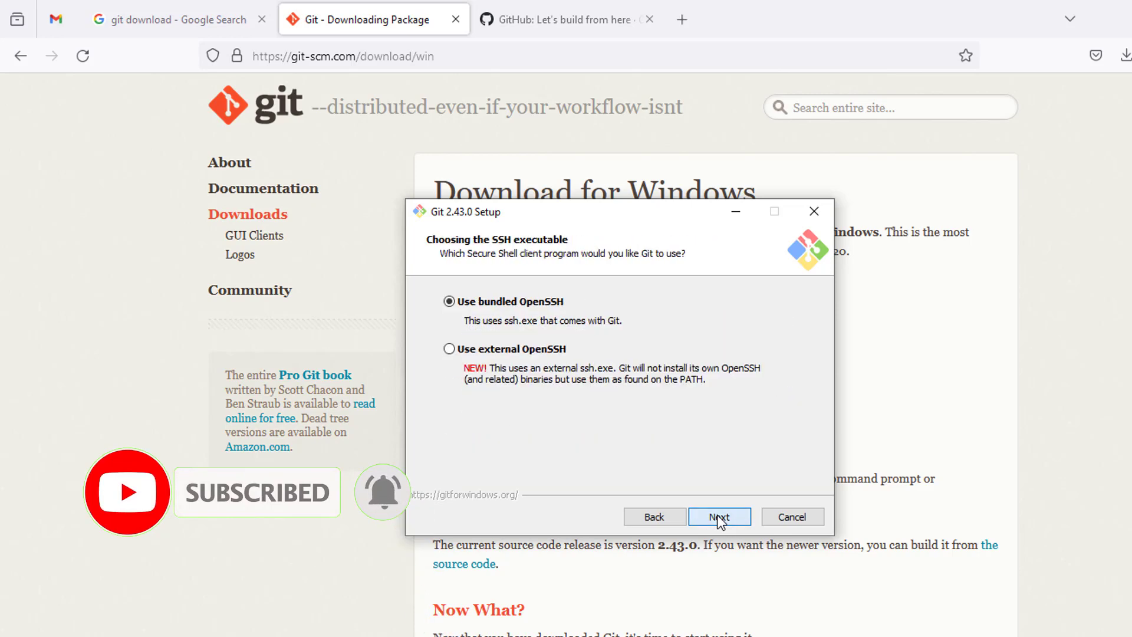
- Keep bundled OpenSSH, MinTTY and the remaining default options, and install Git
left_click(718, 516)
left_click(718, 516)
left_click(718, 517)
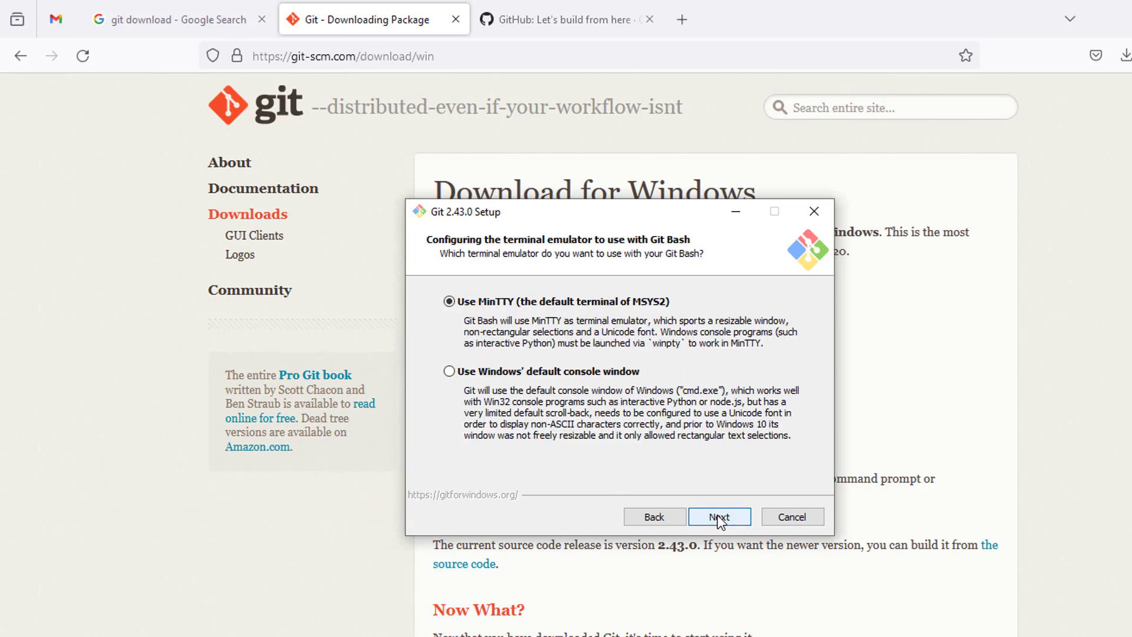
left_click(717, 516)
left_click(717, 515)
left_click(717, 515)
left_click(717, 515)
left_click(717, 516)
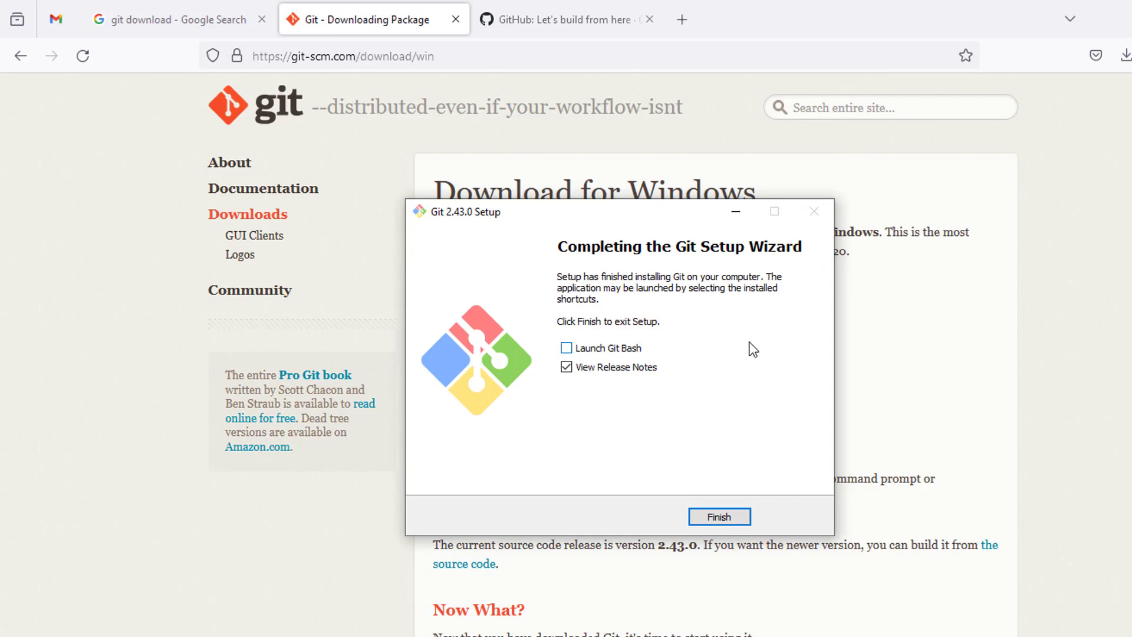
- Finish the setup with Launch Git Bash enabled and dismiss the app choice for opening the release notes file
left_click(613, 351)
left_click(719, 516)
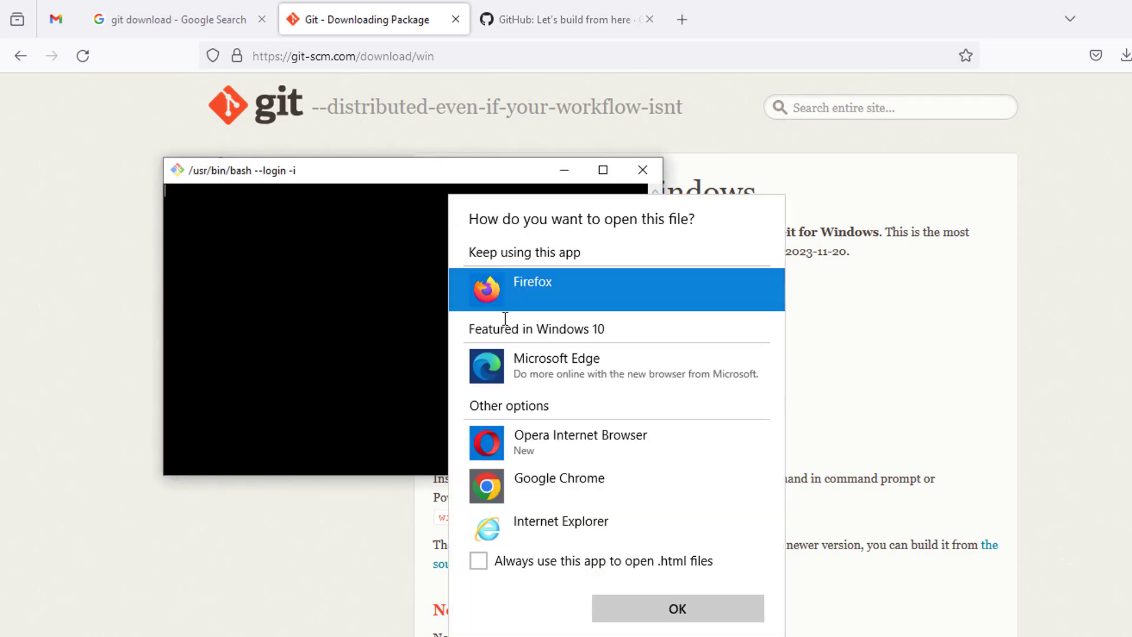
left_click(925, 615)
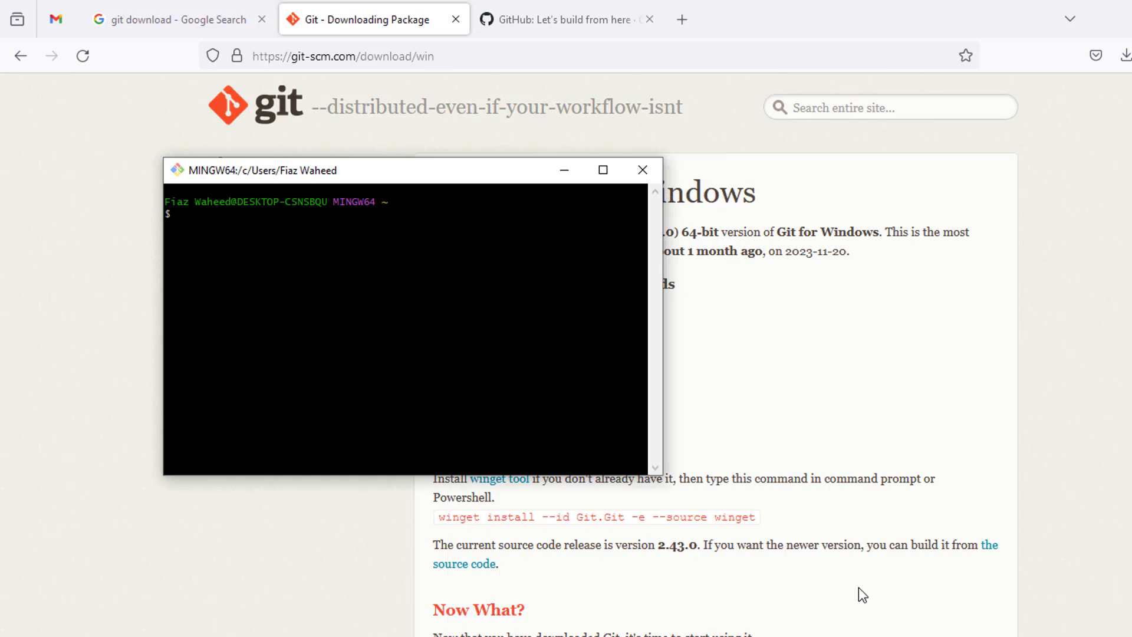
left_click_drag(436, 172, 628, 173)
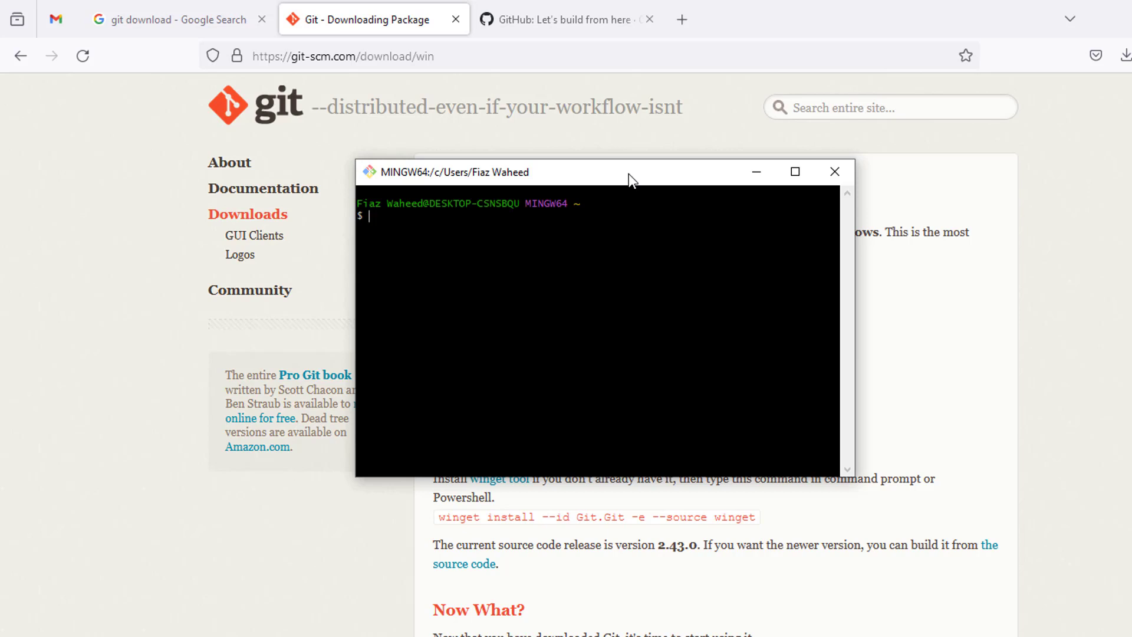
left_click(860, 297)
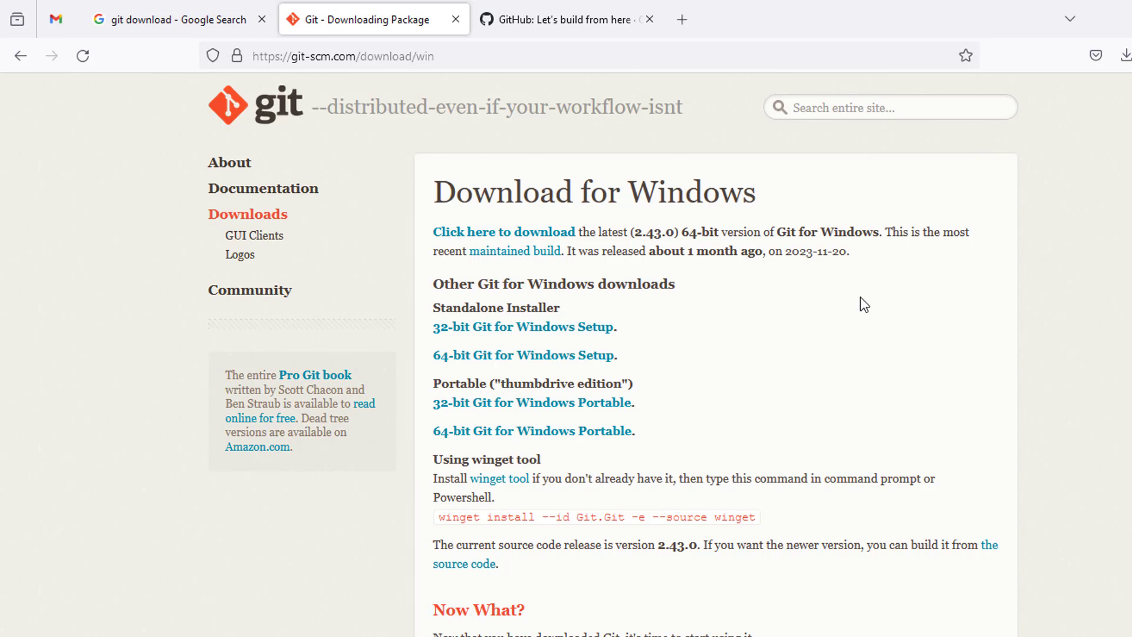
right_click(895, 313)
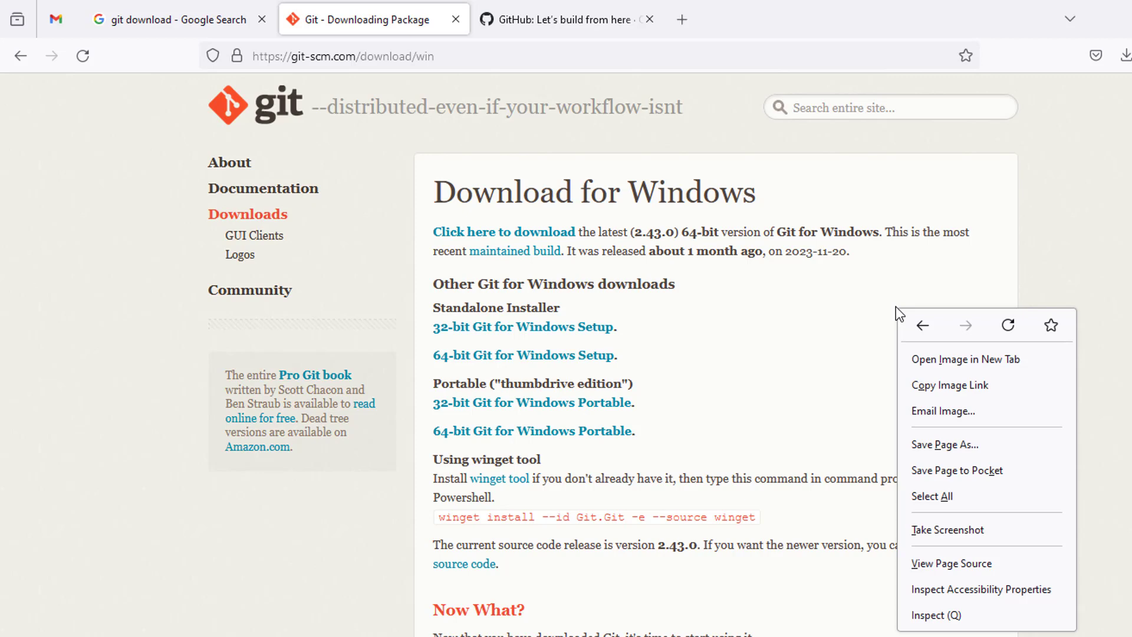
left_click(332, 557)
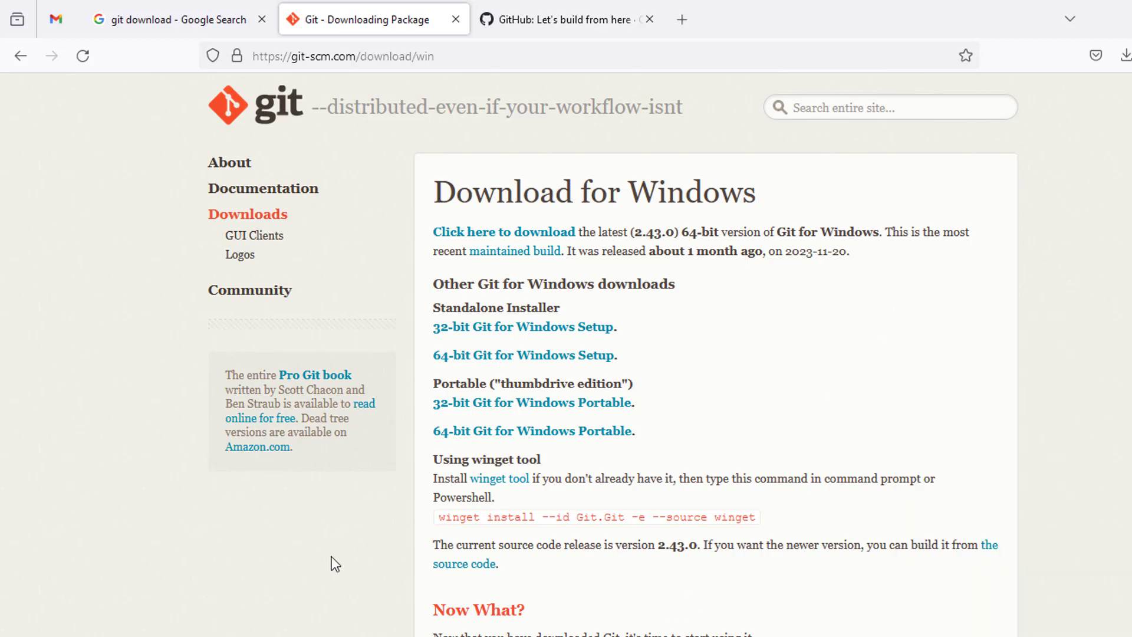
- Switch to File Explorer, open Git Bash in the angular-tools folder on drive E and move its window off the file list
key("alt+Tab")
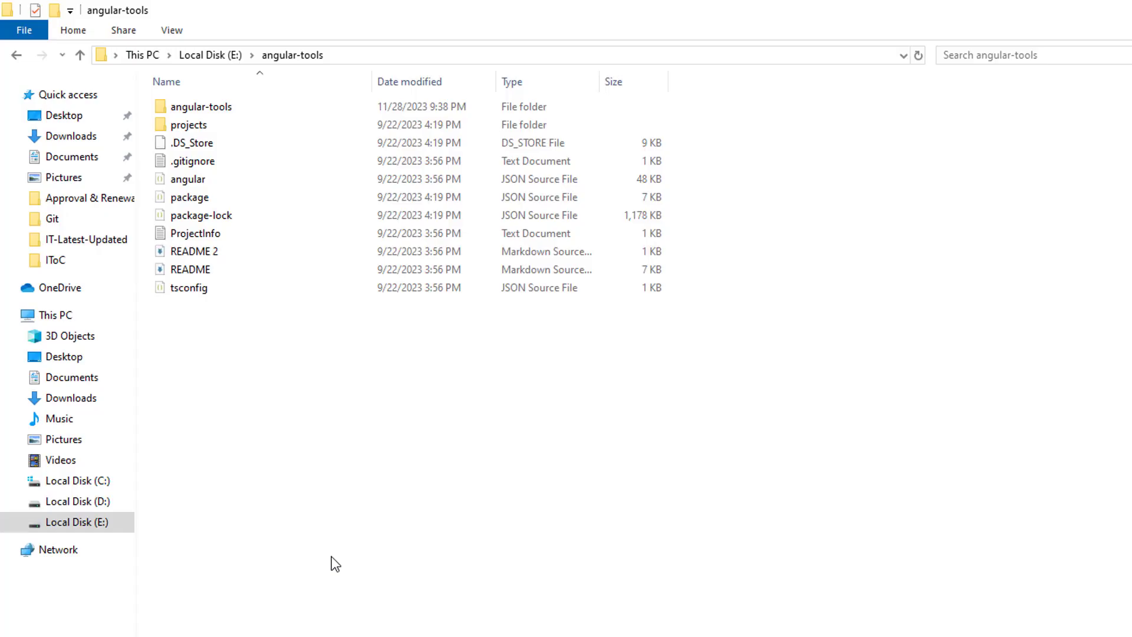
right_click(399, 487)
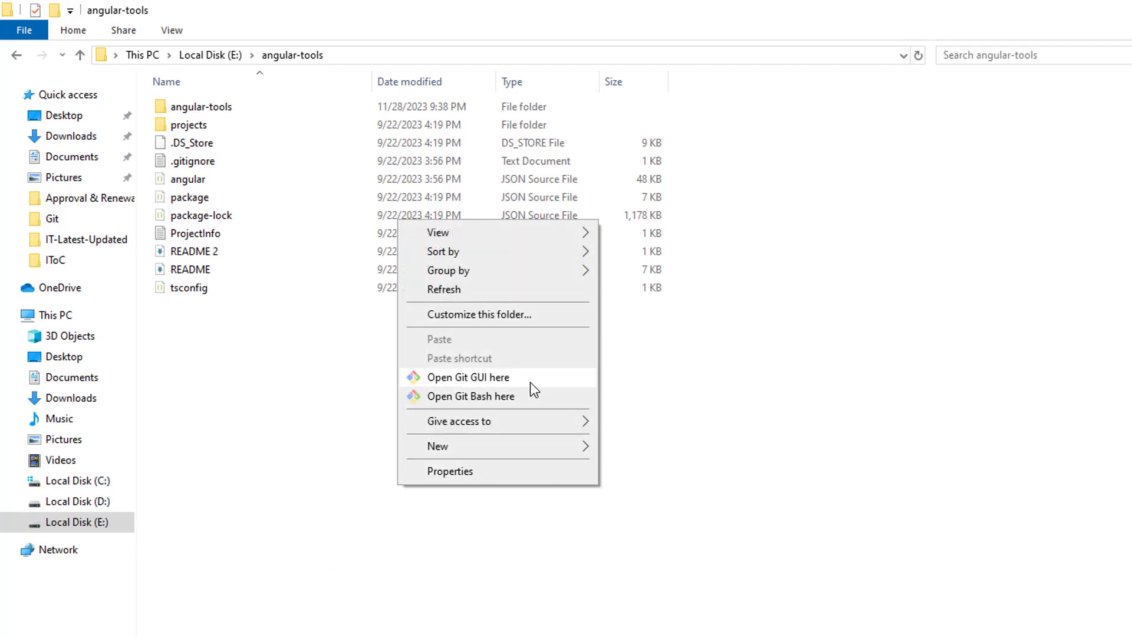
left_click(526, 397)
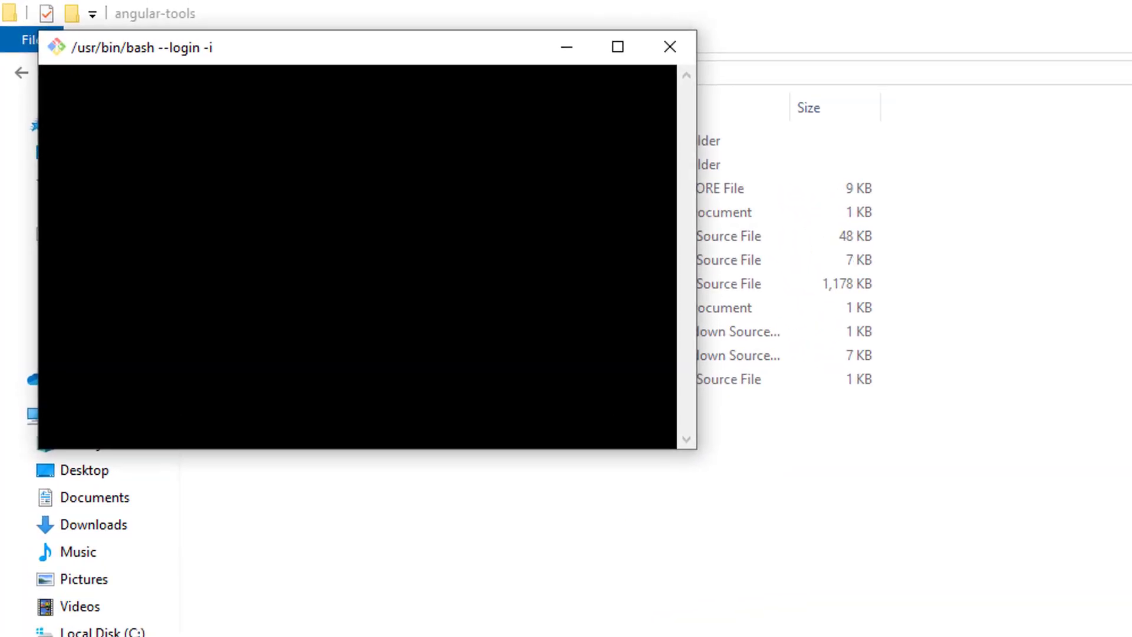
left_click_drag(378, 52, 663, 224)
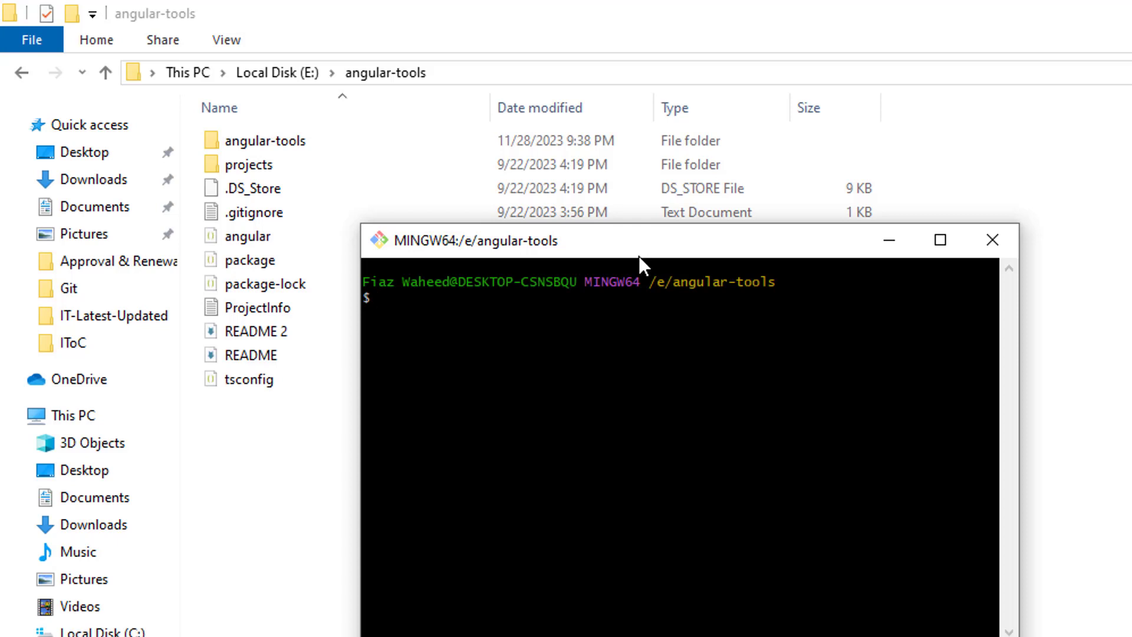
left_click_drag(627, 240, 771, 271)
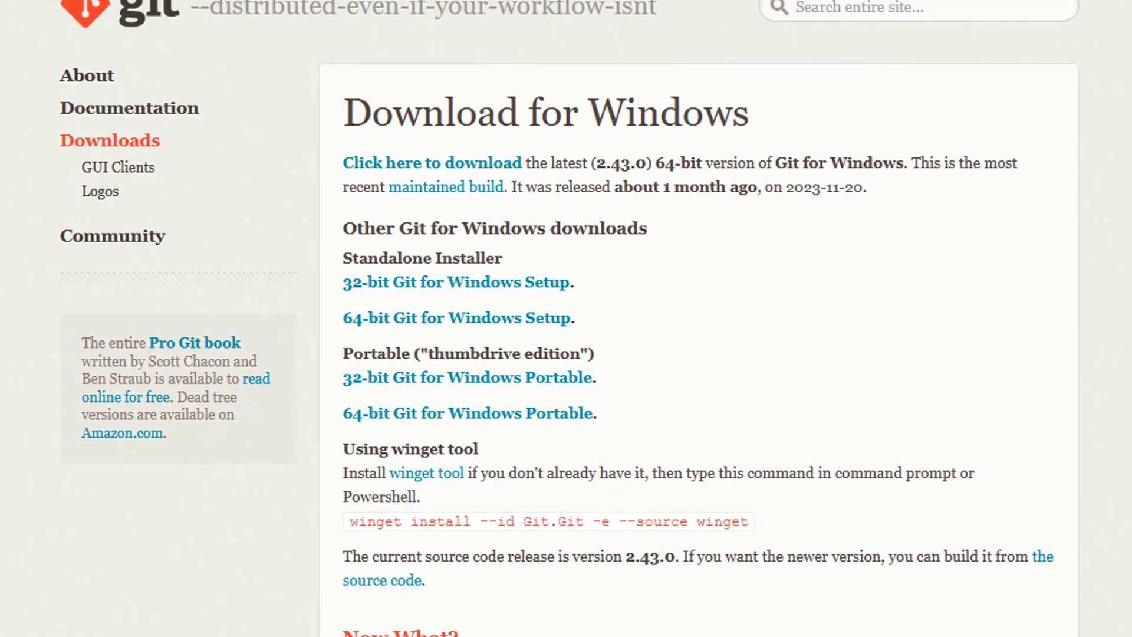
- Switch to the GitHub home page in the browser
left_click(565, 12)
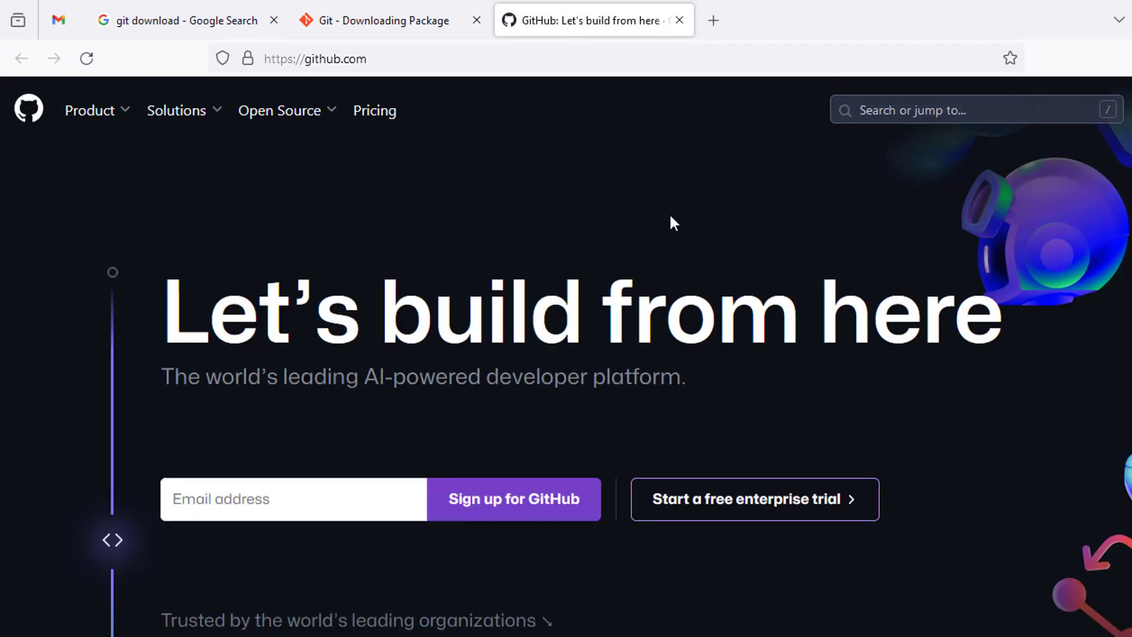